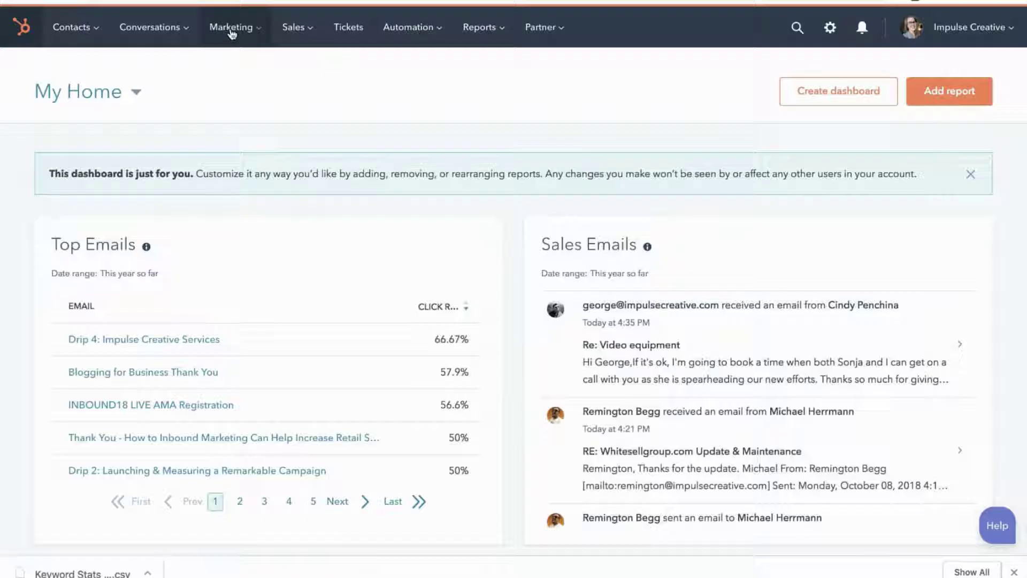
- Go to Marketing > Planning and Strategy > Content Strategy
left_click(231, 30)
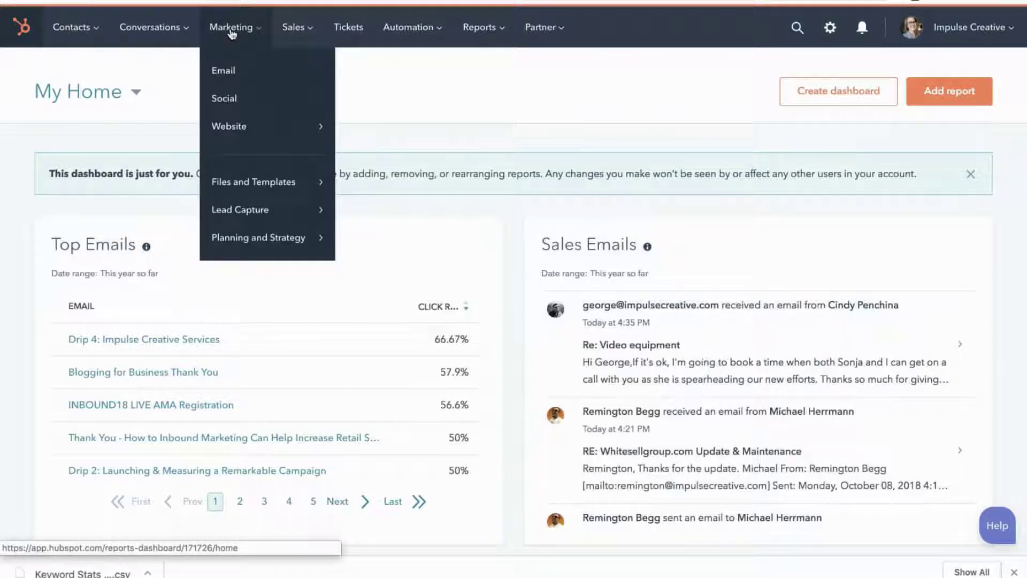
mouse_move(267, 259)
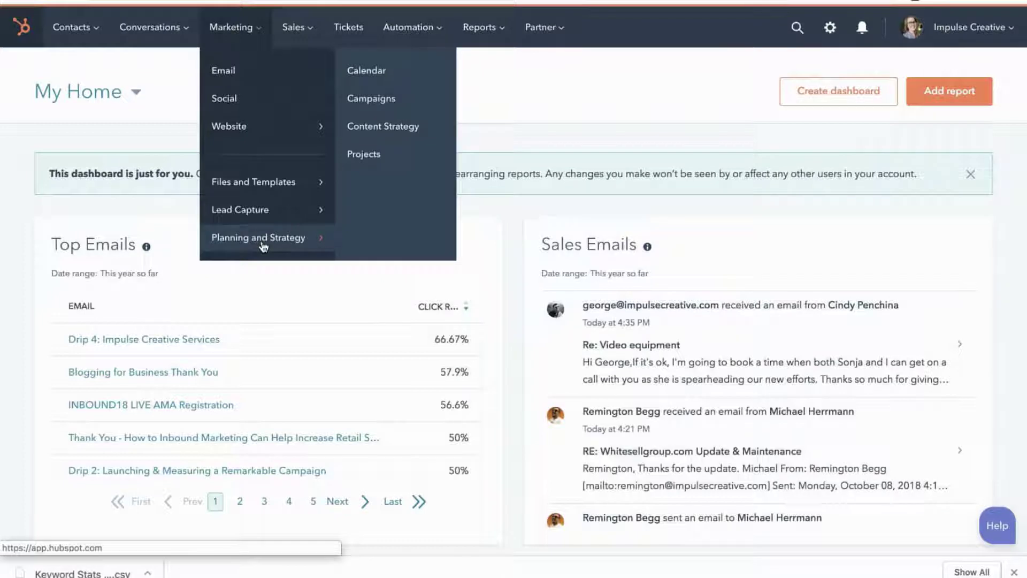
left_click(388, 131)
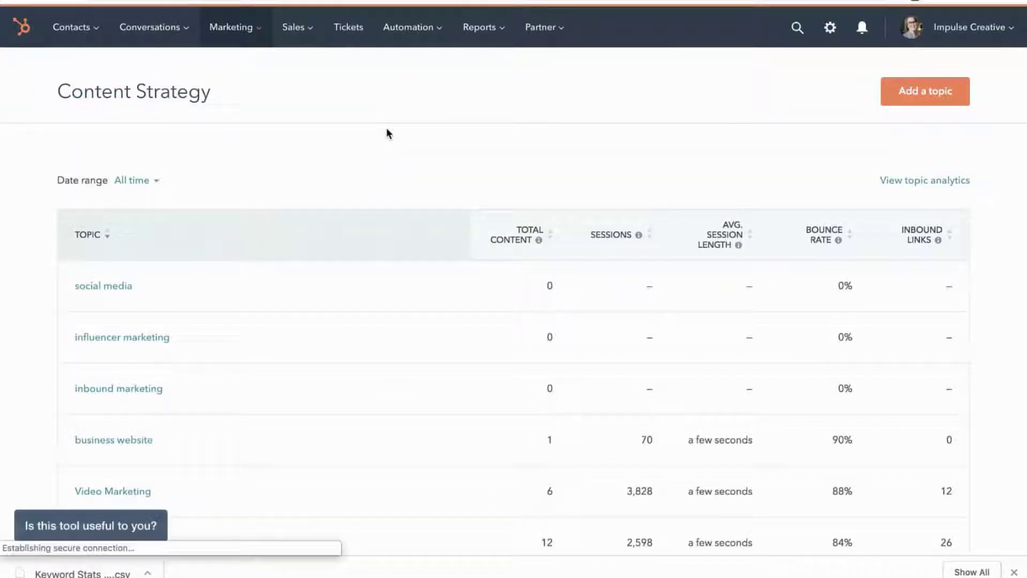
- Sort the topic table by Sessions and Total Content, then open the SEO topic
left_click(616, 238)
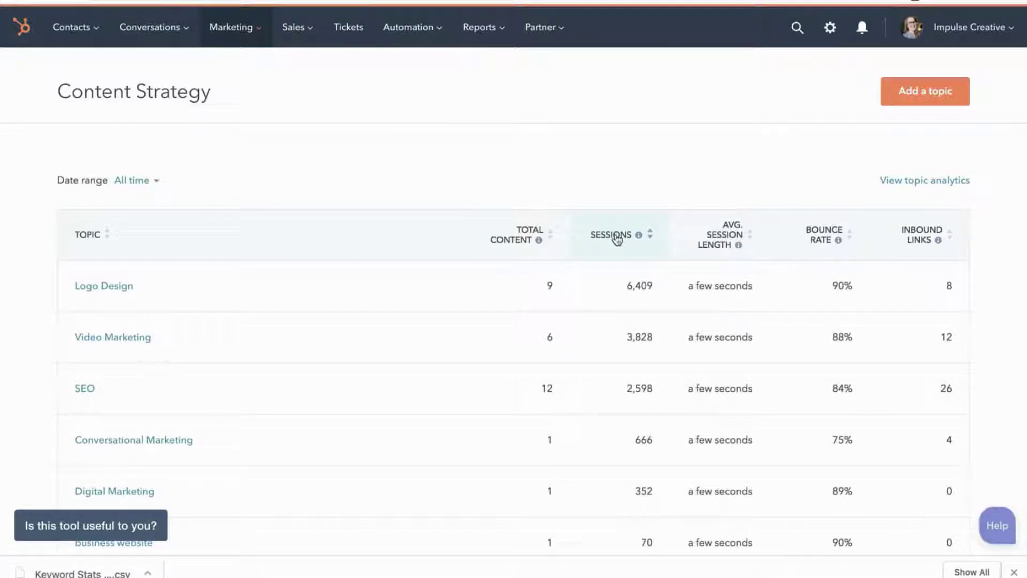
left_click(522, 235)
left_click(86, 283)
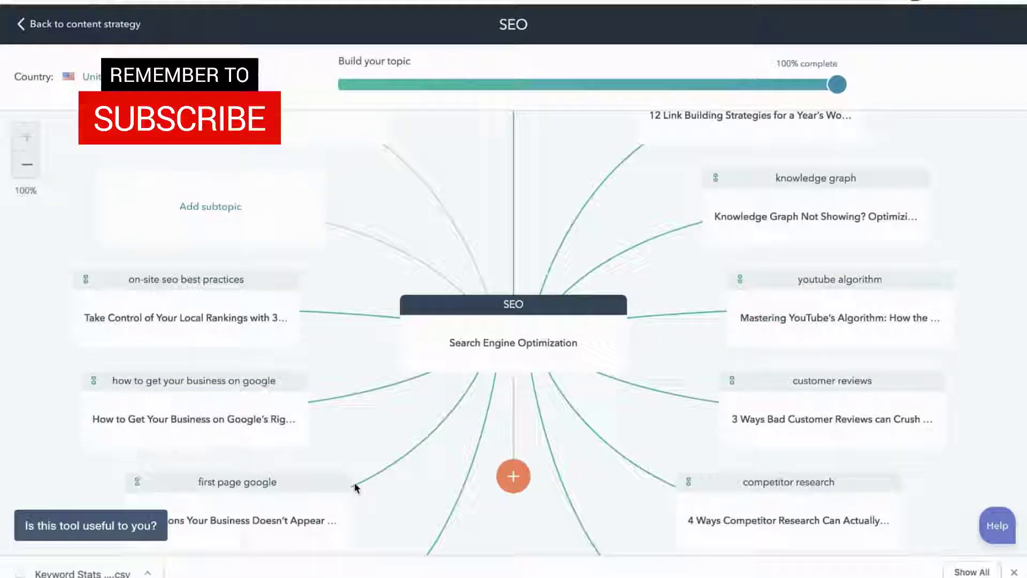
- Scroll the SEO cluster map to view the Search Engine Optimization pillar and its subtopics
scroll(355, 484, "down", 3)
scroll(354, 484, "up", 4)
scroll(356, 488, "up", 2)
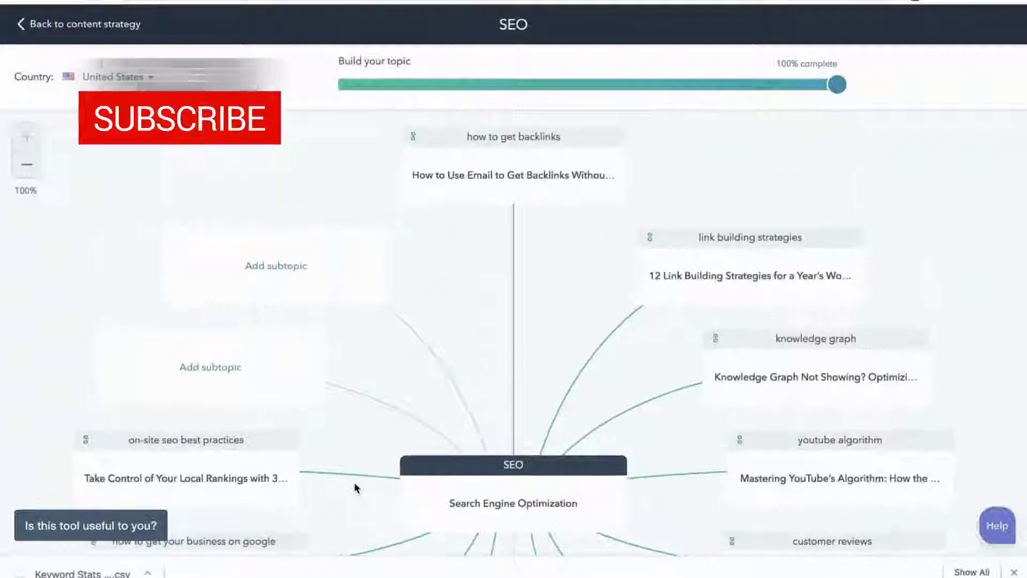
scroll(355, 488, "down", 3)
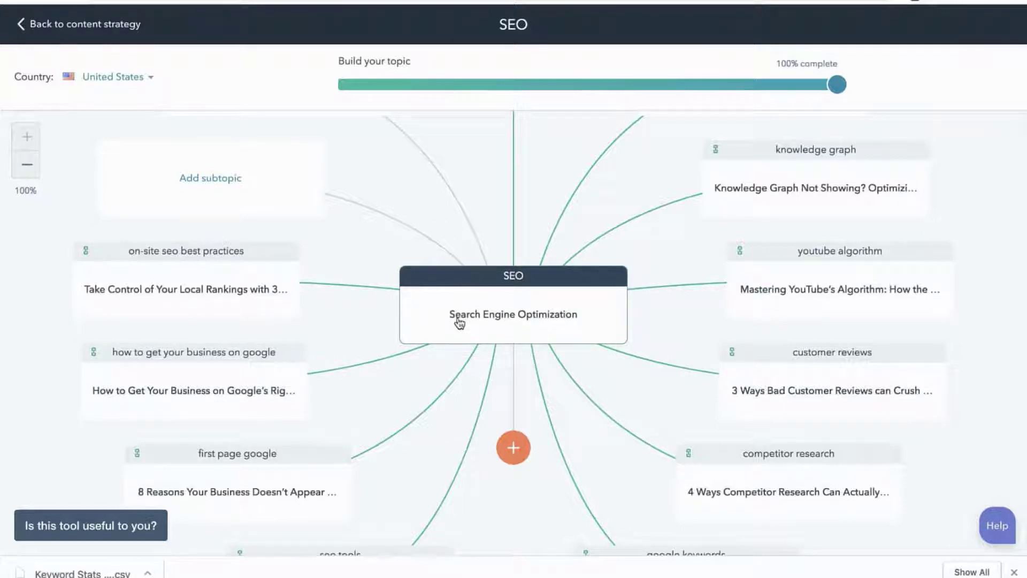
- Open the live Knowledge Graph post linked to the 'how to get your business on google' subtopic
left_click(298, 372)
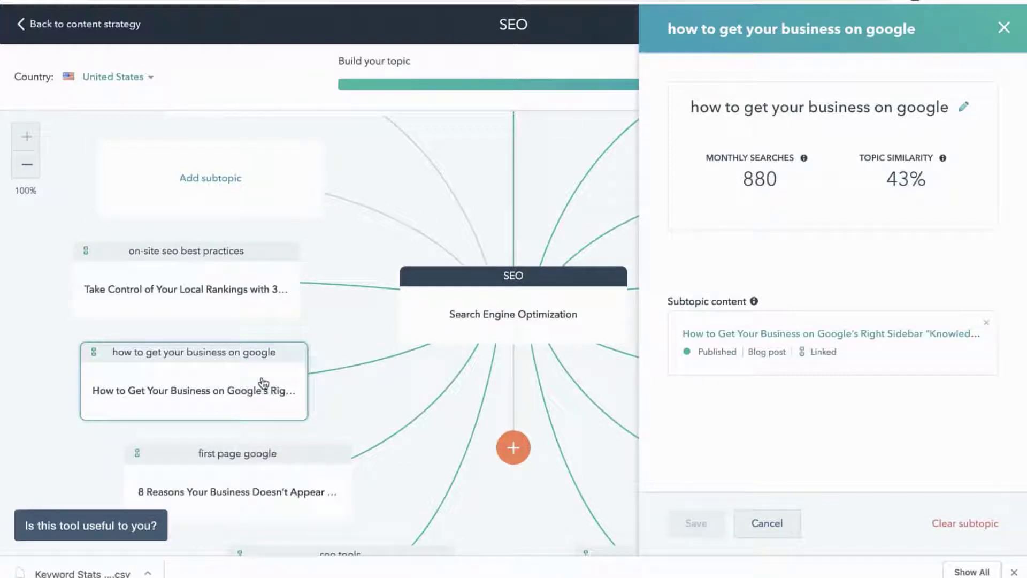
right_click(701, 339)
left_click(662, 343)
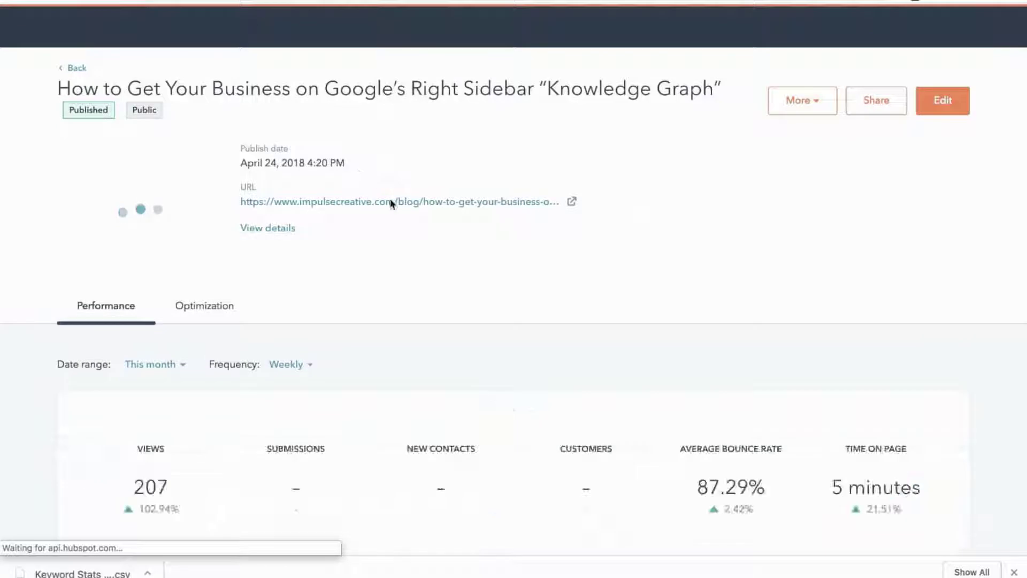
left_click(391, 203)
- Scroll through the Knowledge Graph article, then bring up the Mobile-First Indexing blog post
scroll(393, 202, "down", 10)
scroll(392, 202, "down", 15)
scroll(436, 327, "up", 20)
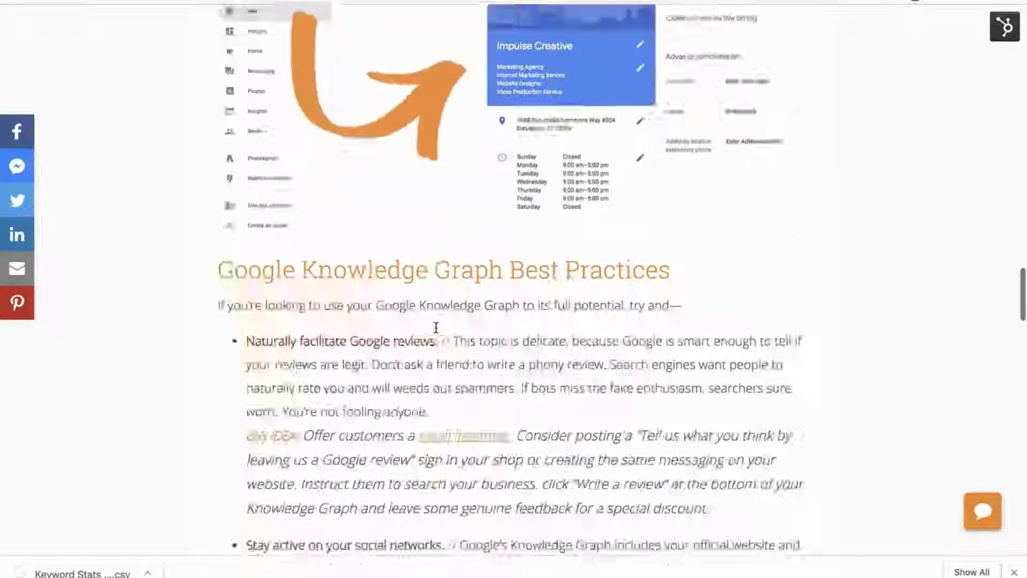
scroll(435, 328, "up", 7)
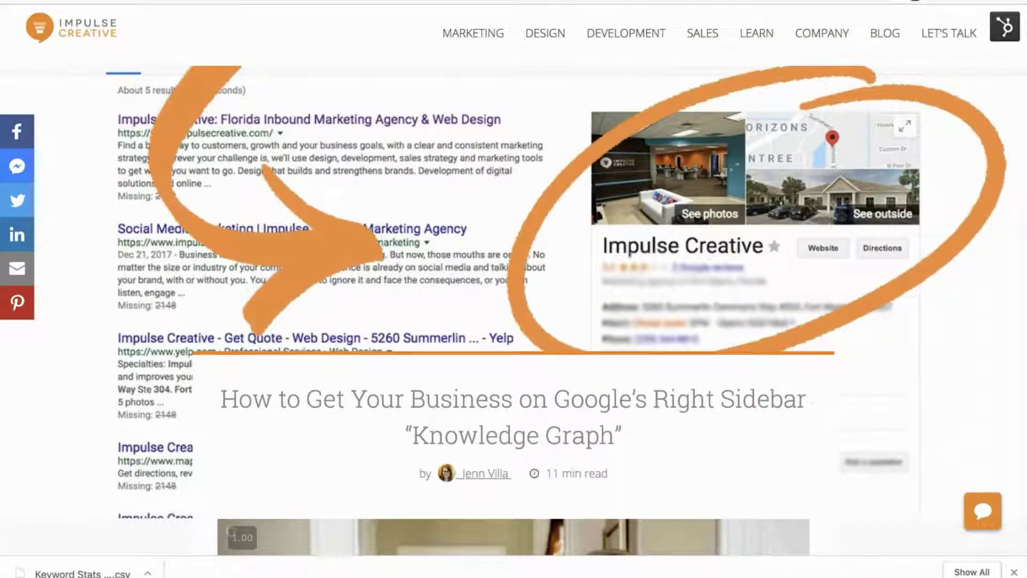
key("ctrl+w")
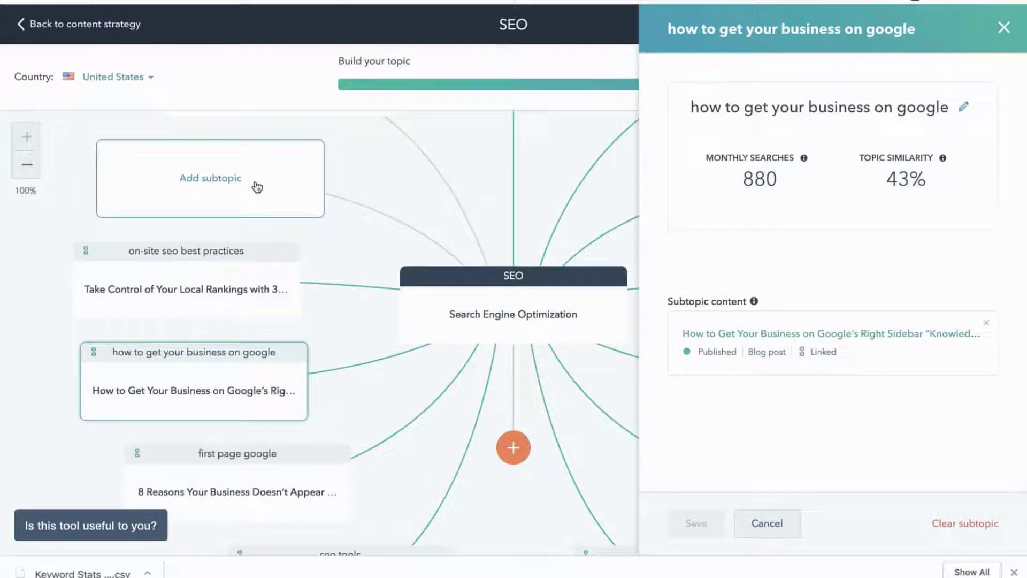
key("ctrl+shift+t")
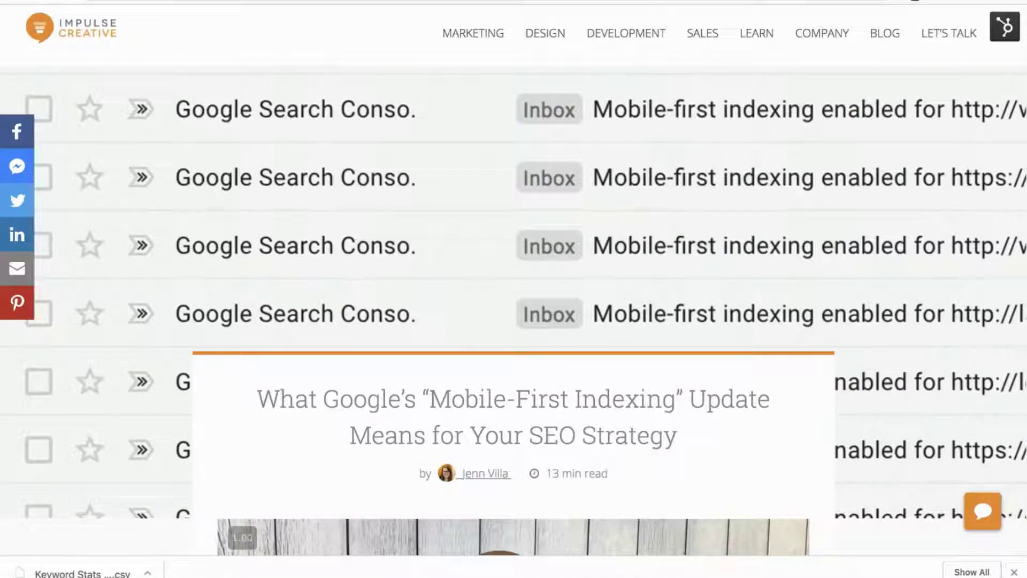
- Add and save a new 'mobile first indexing' subtopic card in the SEO cluster
left_click(337, 2)
left_click(218, 193)
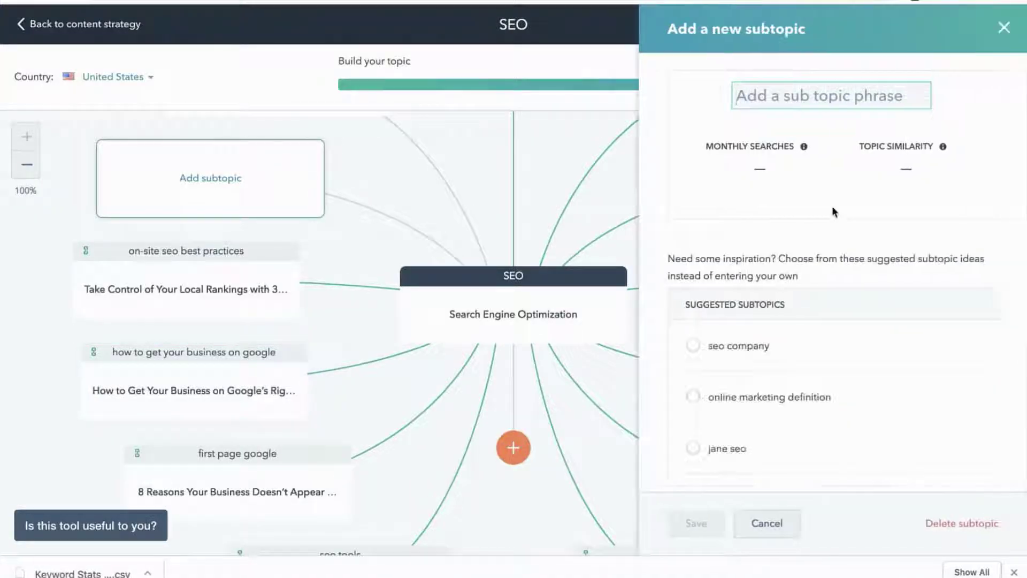
type("m")
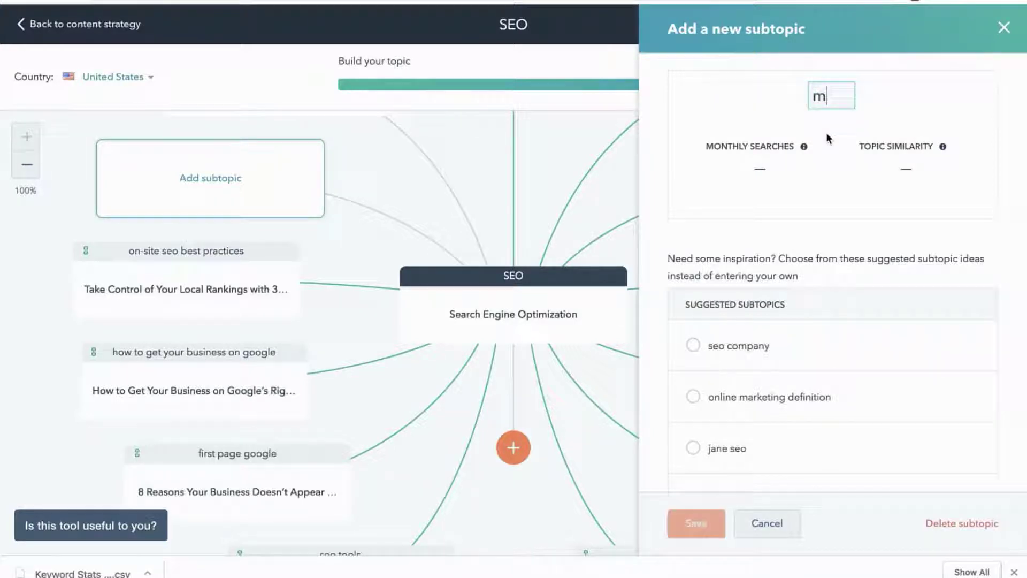
type("obile first indexing")
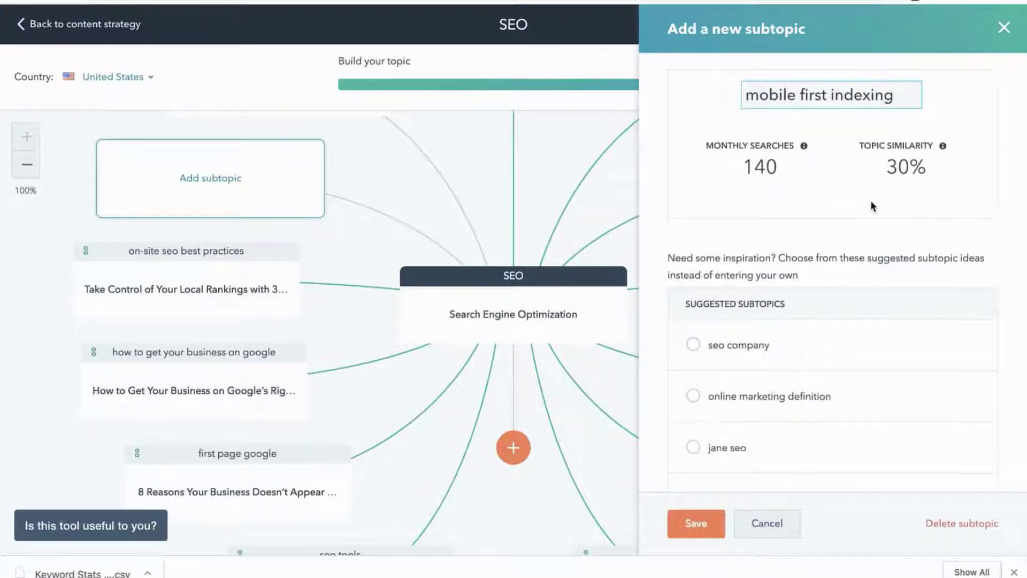
left_click(695, 524)
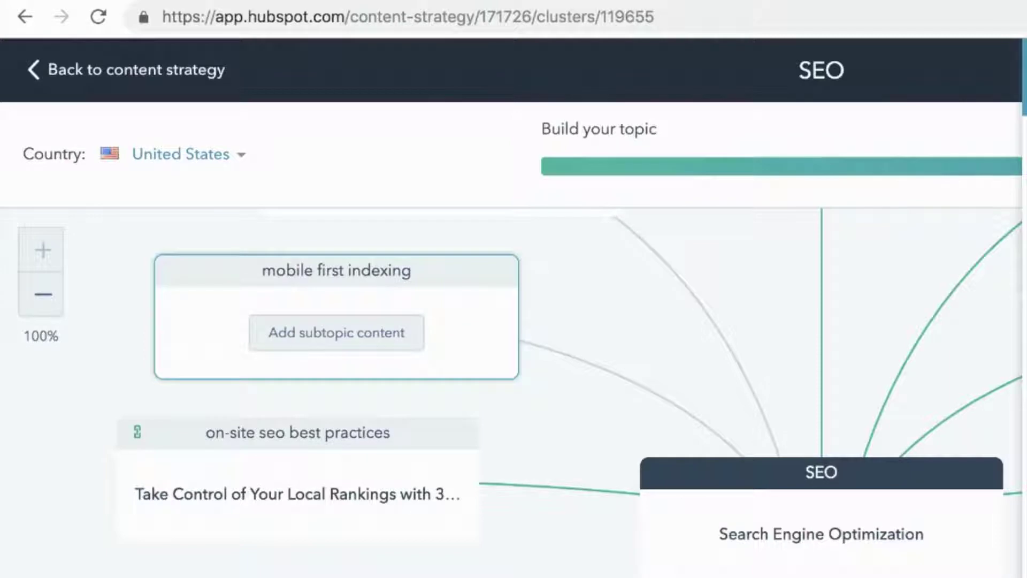
left_click(336, 332)
- Search 'mobile first indexing' and save the Mobile-First Indexing blog post as the subtopic's content
type("mobile")
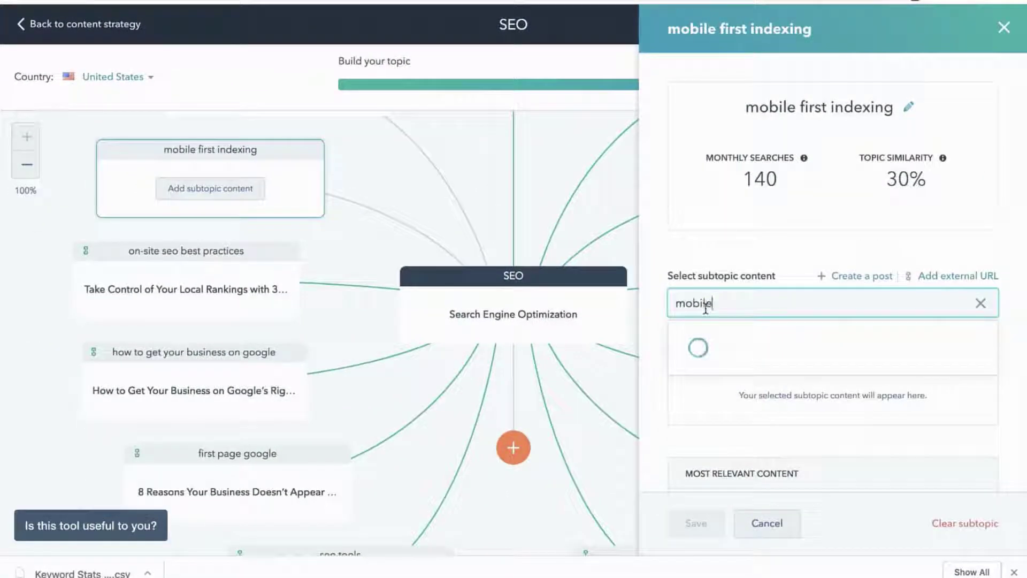
type(" first indexing")
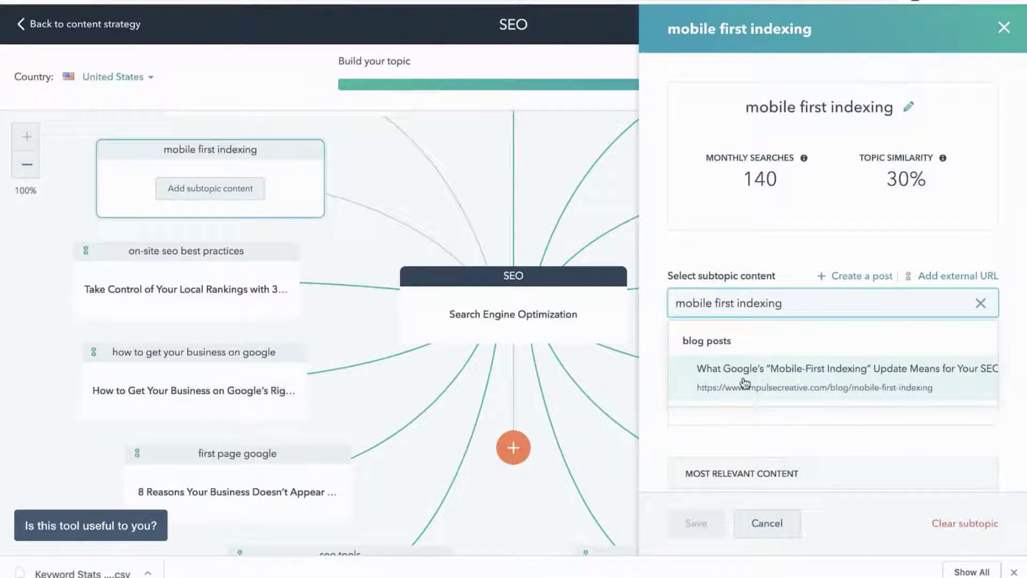
left_click(743, 381)
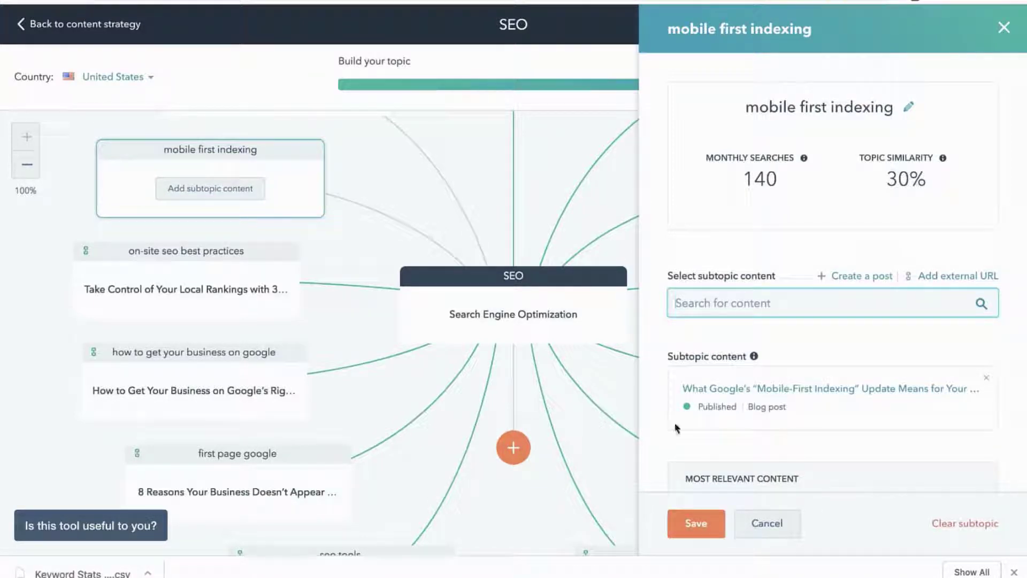
left_click(695, 524)
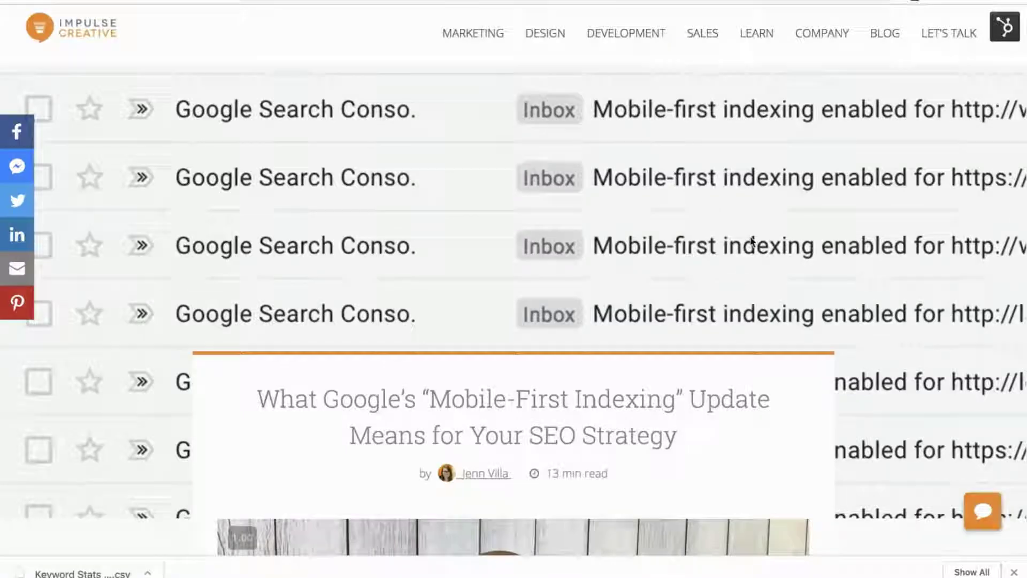
- Scroll the live Mobile-First Indexing post and choose Edit Post from the sprocket menu
scroll(738, 277, "down", 20)
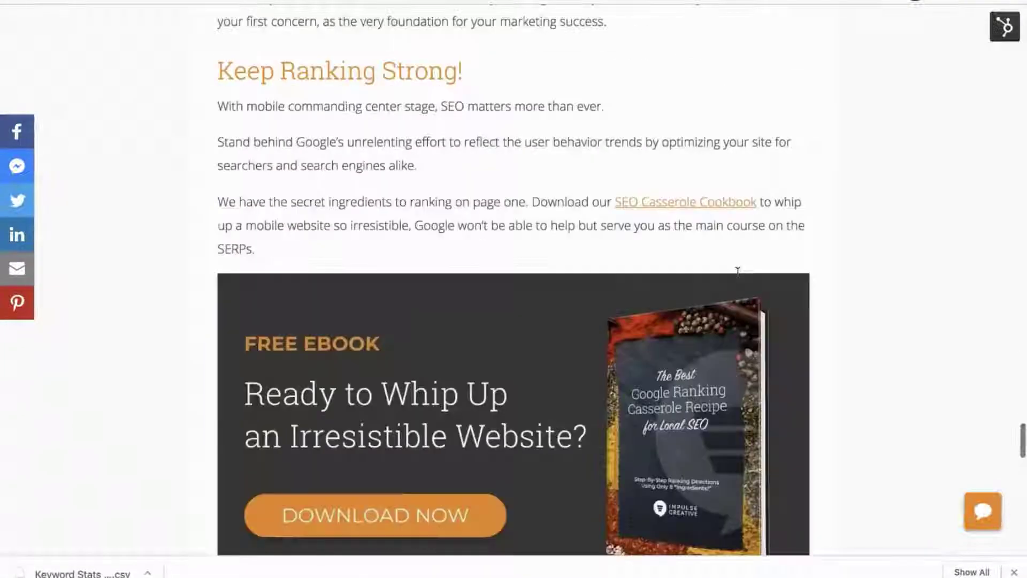
scroll(738, 275, "down", 4)
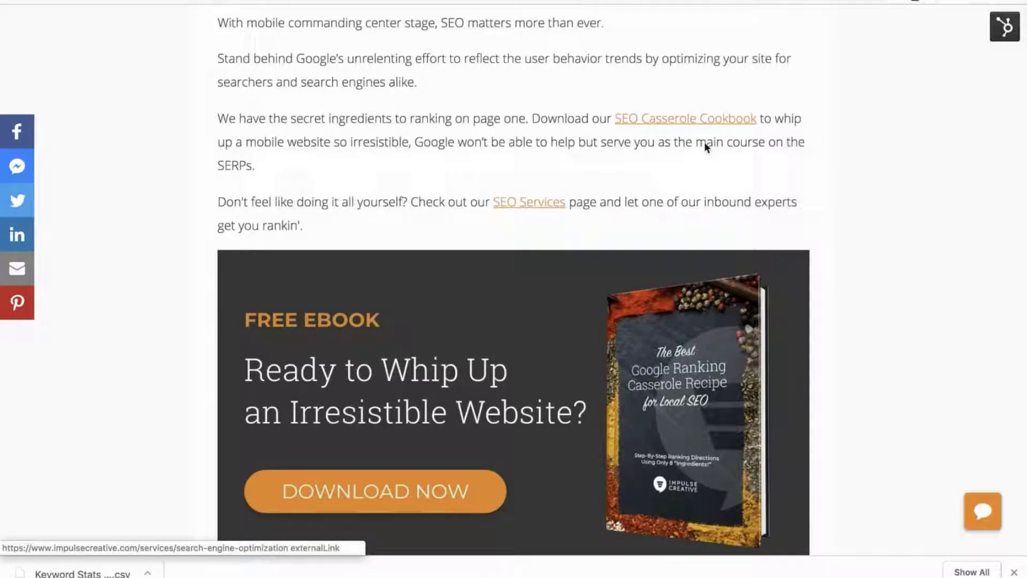
left_click(996, 41)
left_click(933, 63)
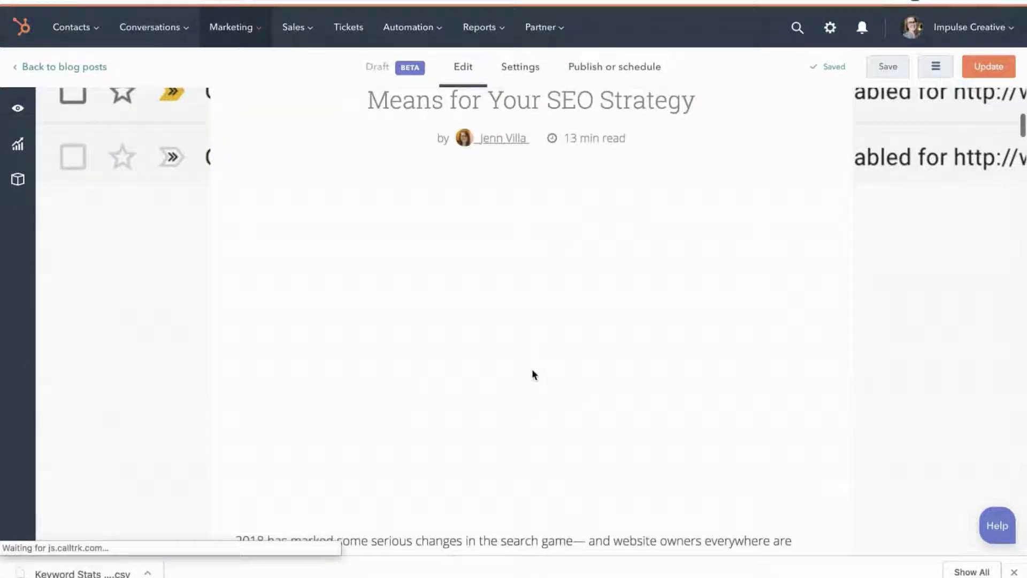
- Delete the 'Don't feel like doing it all yourself?' paragraph from the post body, then save and update
scroll(541, 439, "down", 3)
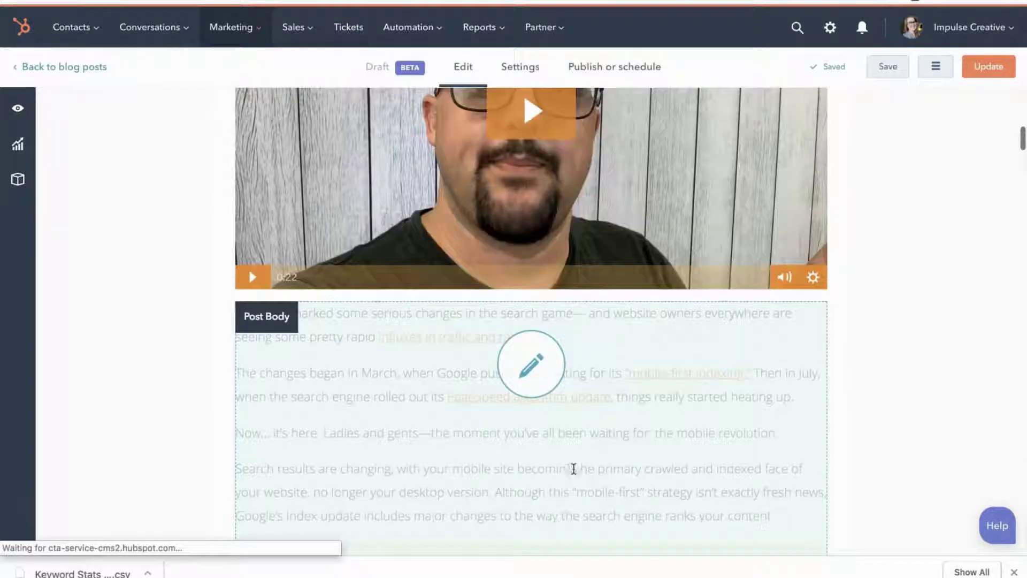
left_click(529, 362)
scroll(523, 355, "down", 10)
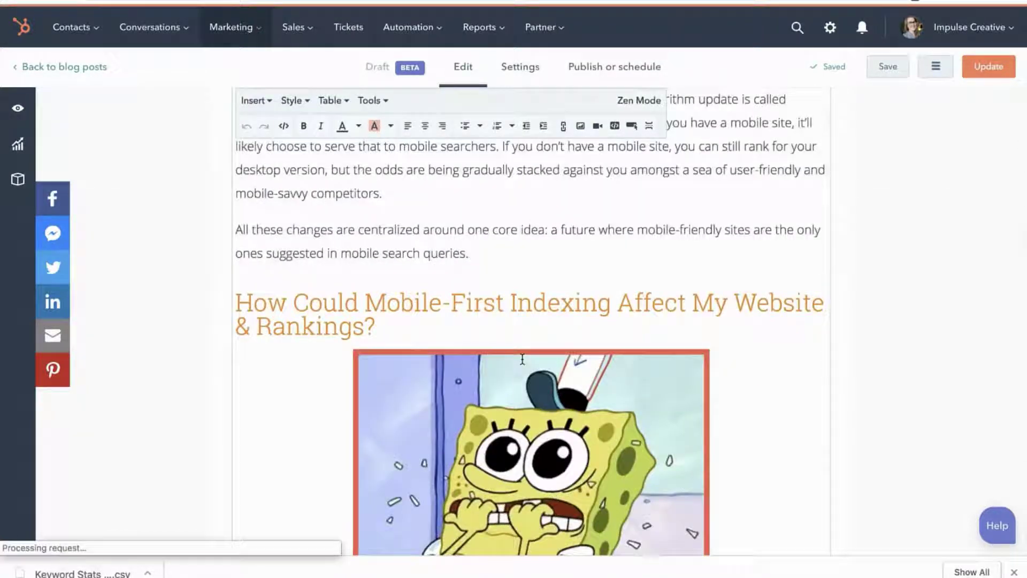
scroll(523, 359, "down", 15)
scroll(522, 358, "down", 15)
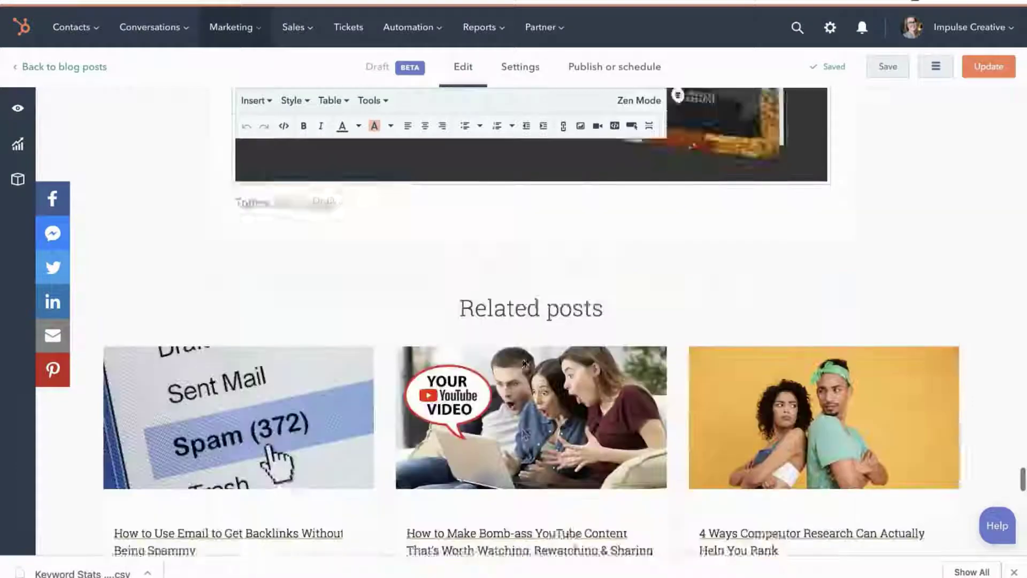
scroll(523, 358, "up", 10)
left_click_drag(523, 364, 224, 301)
key("ctrl+c")
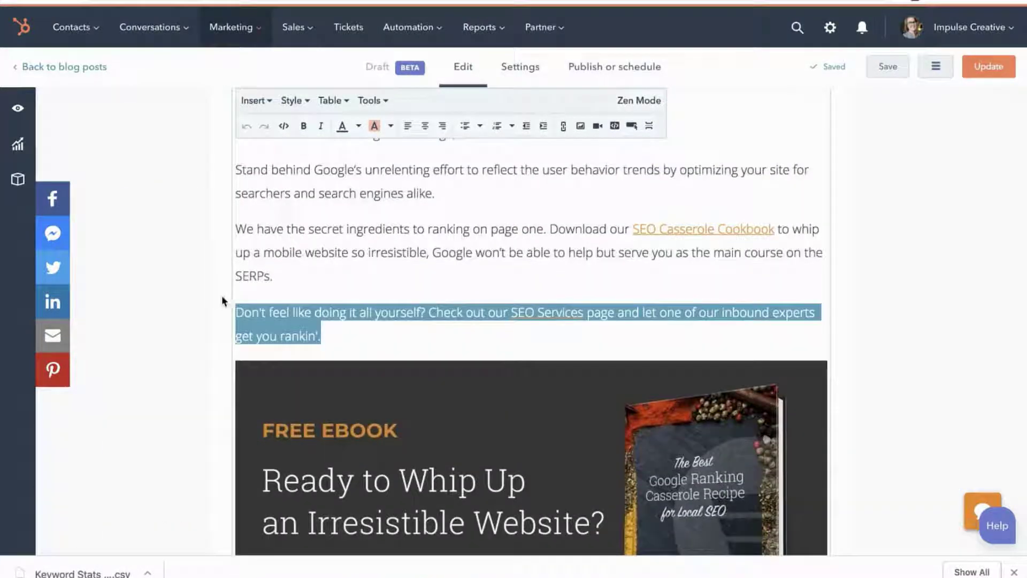
key("BackSpace")
key("BackSpace")
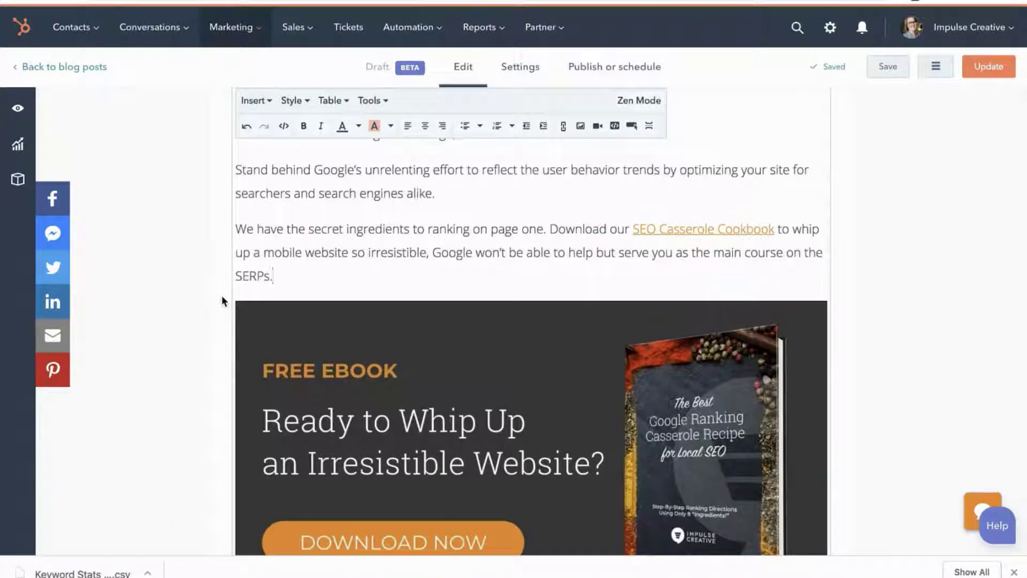
left_click(880, 70)
left_click(991, 68)
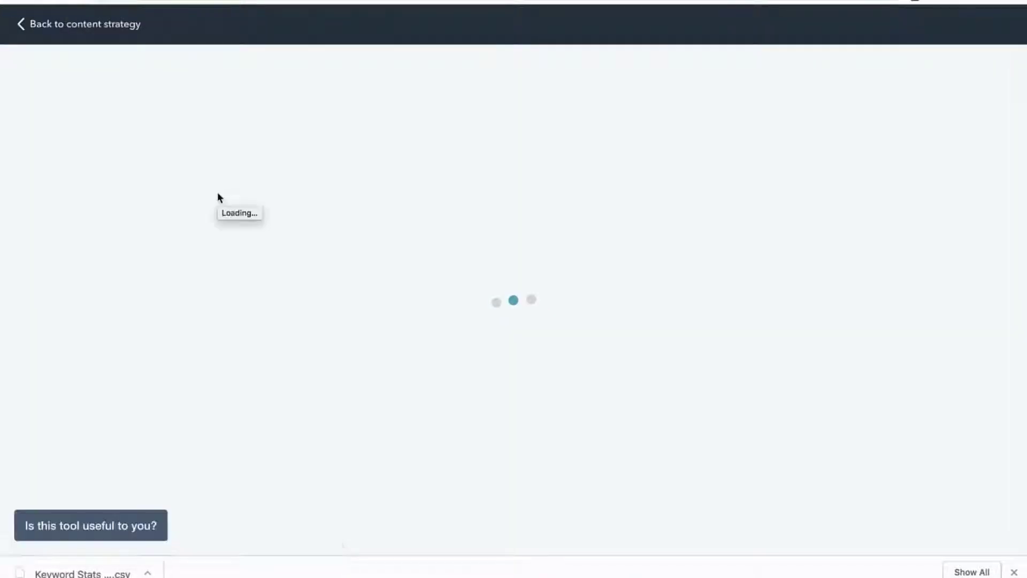
- Open the mobile first indexing subtopic details and its linked live blog post
left_click(229, 199)
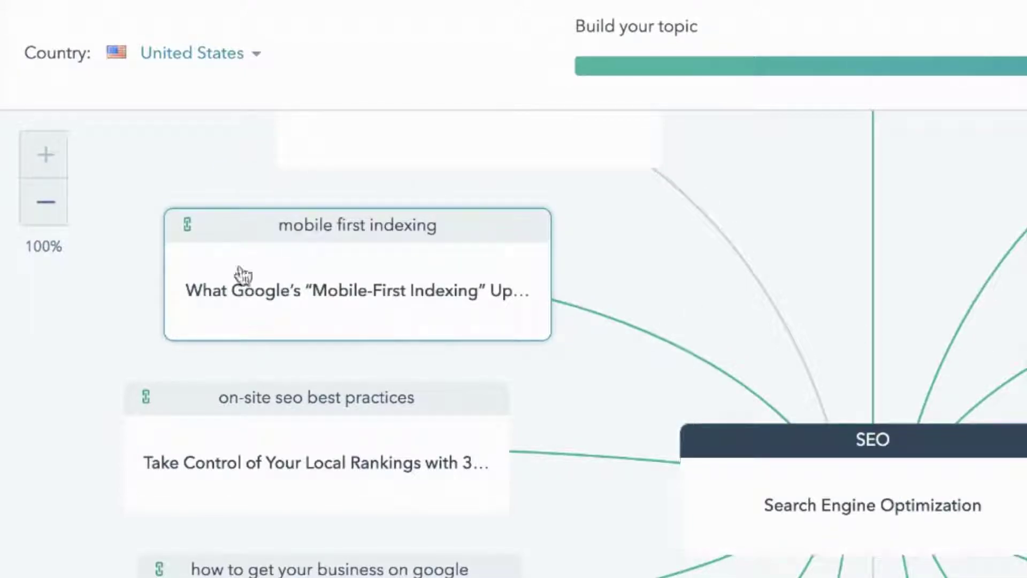
mouse_move(198, 237)
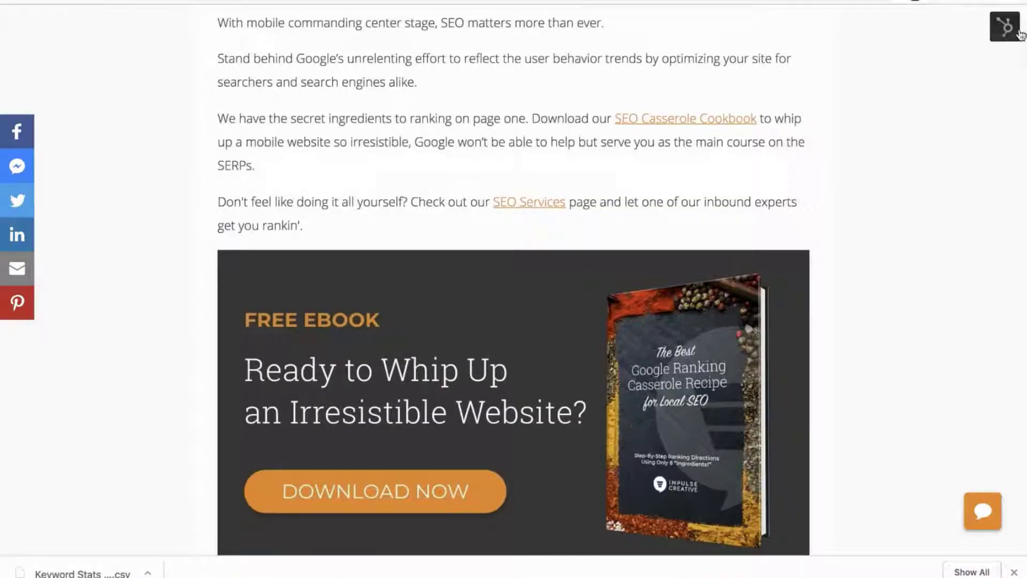
- Open the live post in the blog editor again via the sprocket's Edit Post
left_click(1016, 28)
left_click(982, 58)
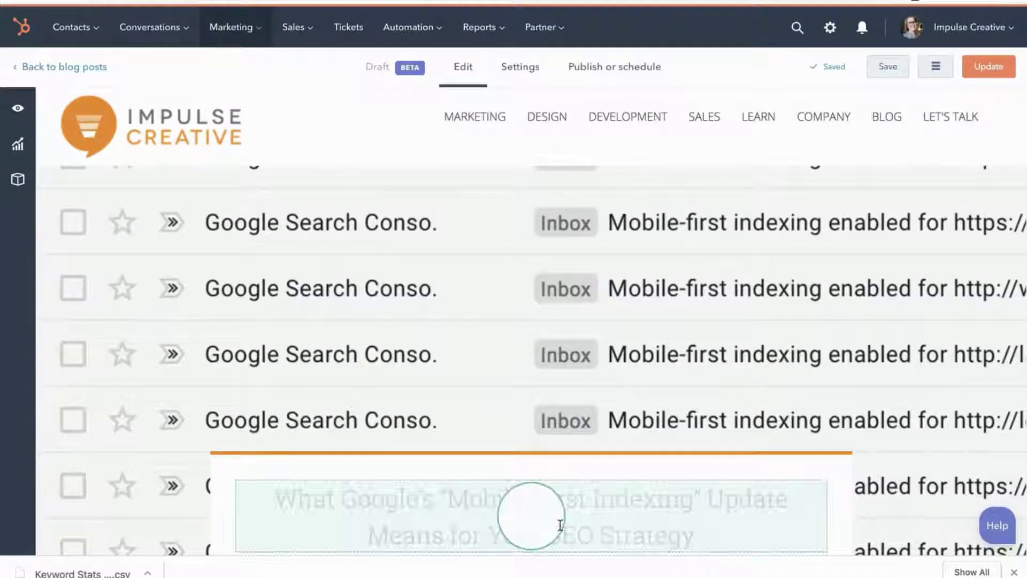
scroll(560, 527, "down", 8)
scroll(560, 525, "down", 20)
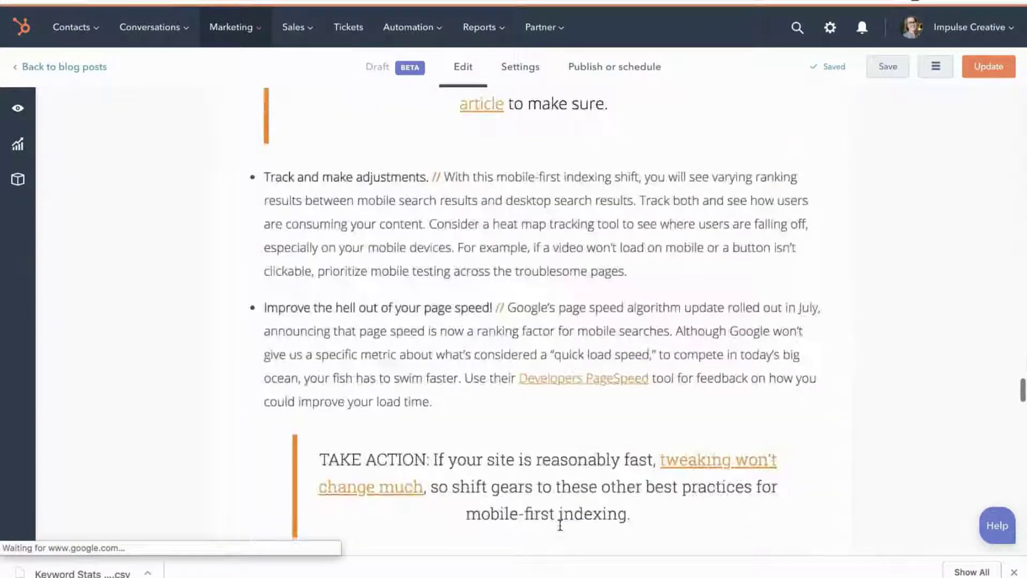
scroll(560, 526, "down", 15)
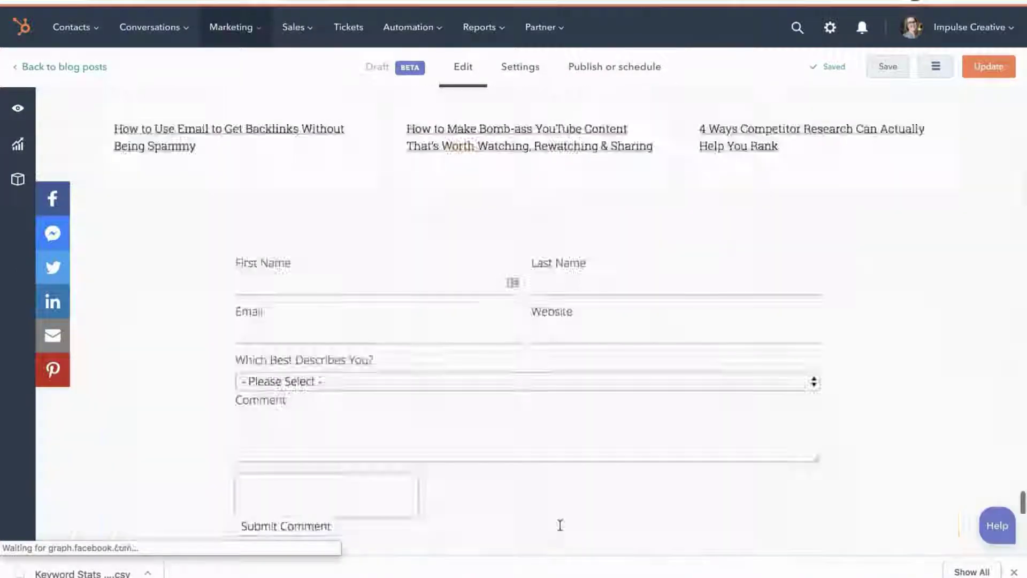
scroll(560, 526, "up", 10)
scroll(560, 525, "up", 4)
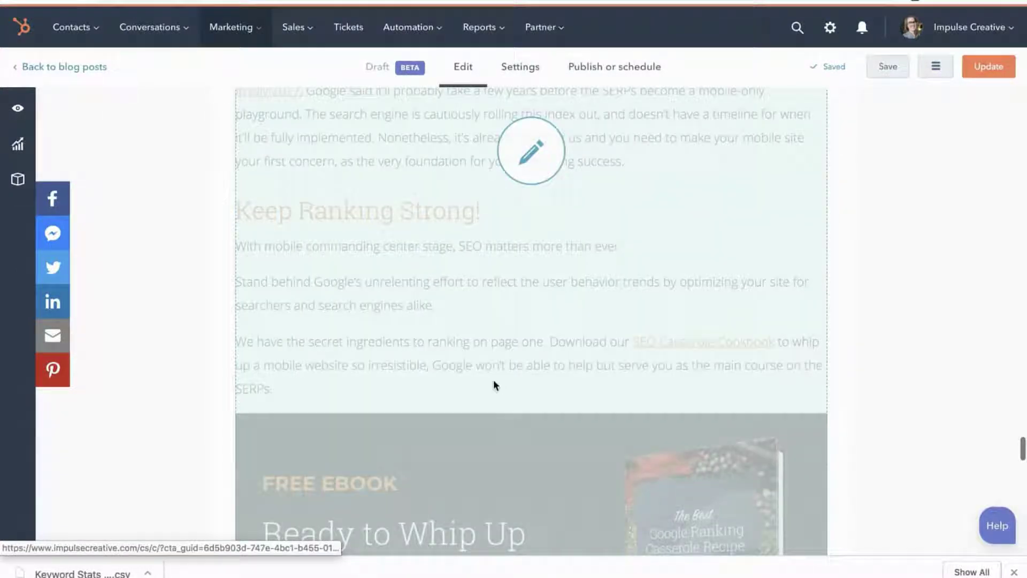
- Paste the SEO Services paragraph back into the post body right after 'SERPs.'
left_click(535, 151)
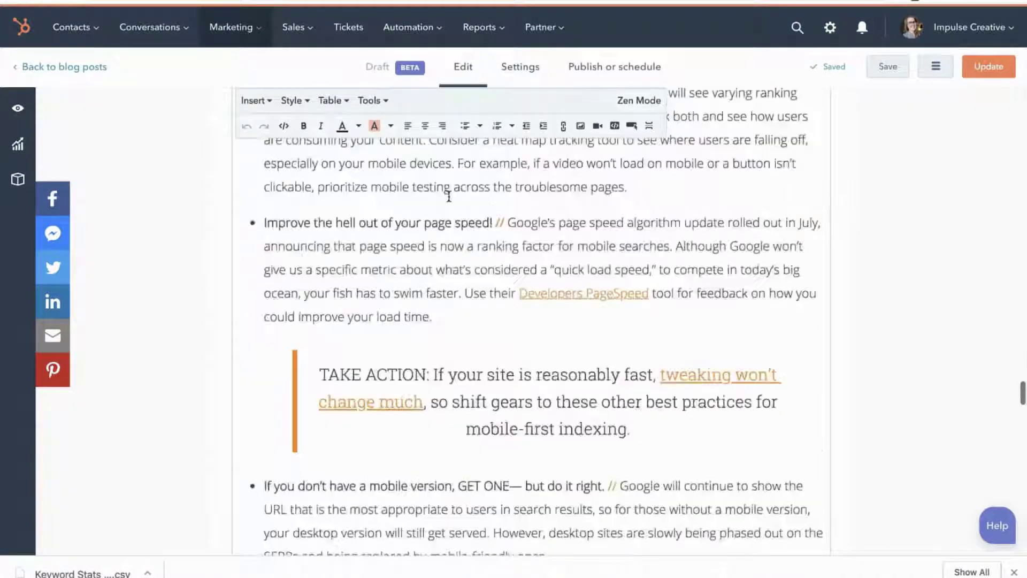
scroll(449, 196, "down", 10)
left_click(383, 223)
key("Return")
key("Return")
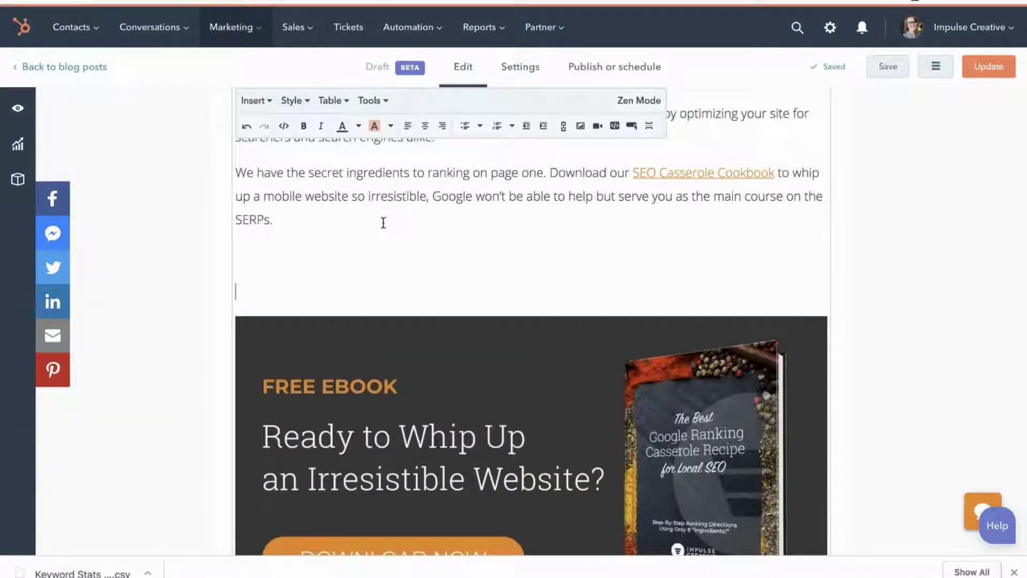
key("BackSpace")
key("ctrl+v")
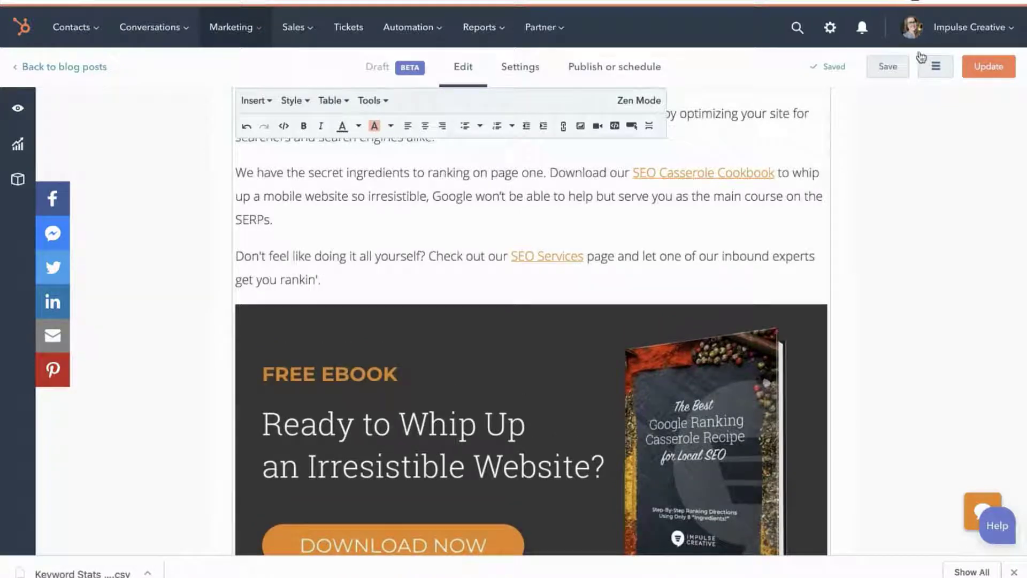
- Save the restored post and confirm Update blog post
left_click(904, 70)
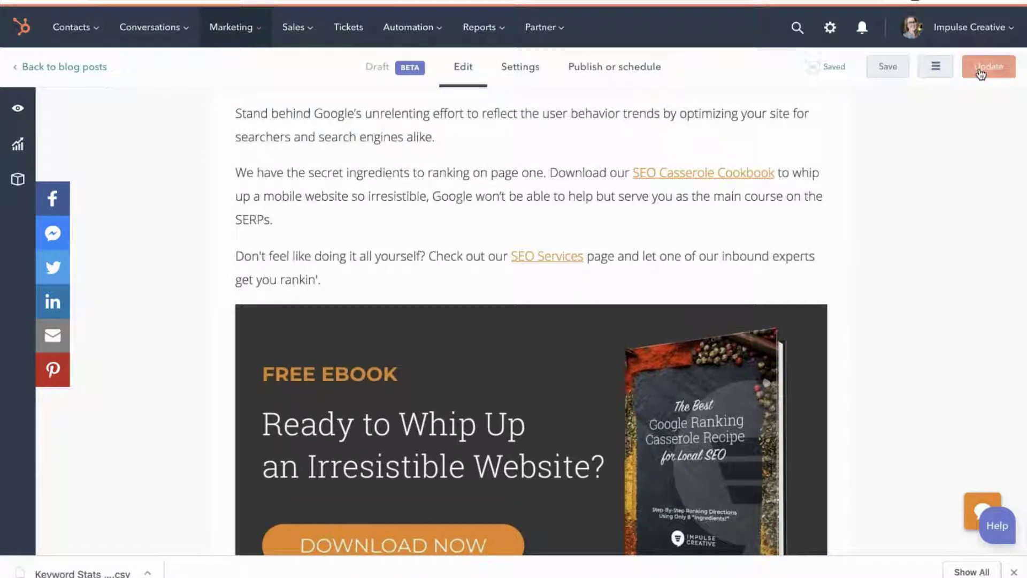
left_click(980, 69)
left_click(412, 220)
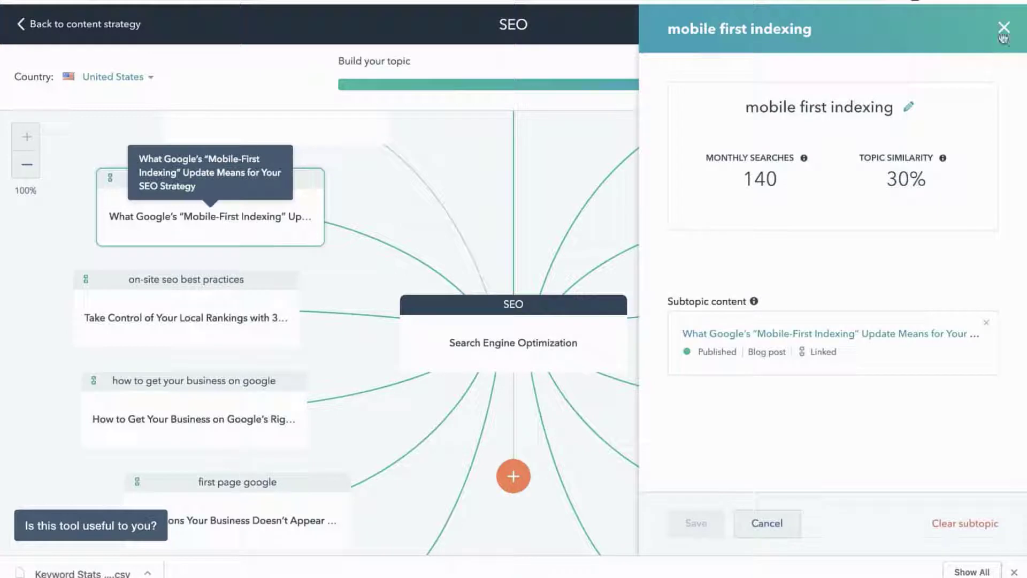
- Close the 'mobile first indexing' subtopic panel to view the SEO topic map at 100%
left_click(1003, 32)
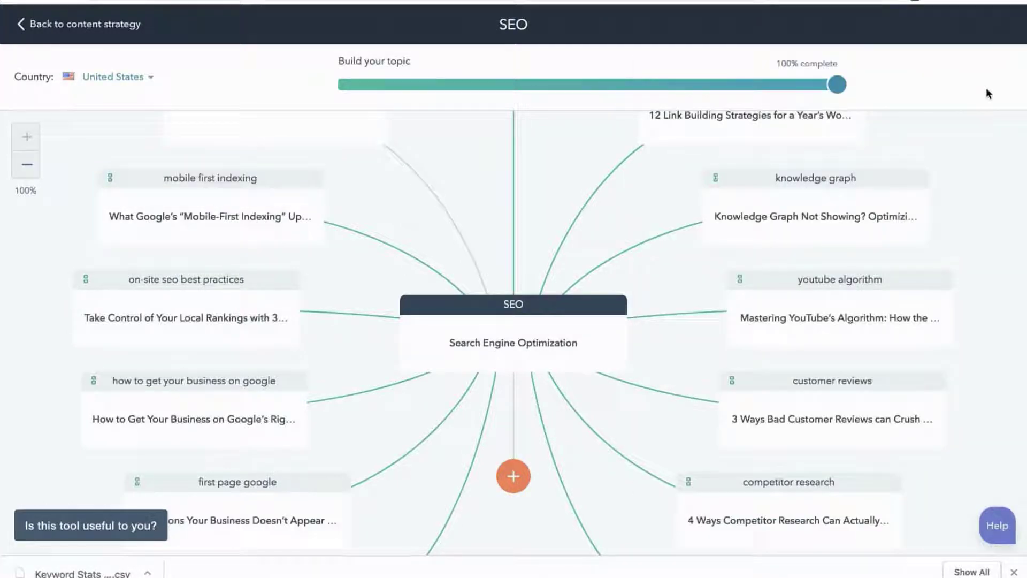